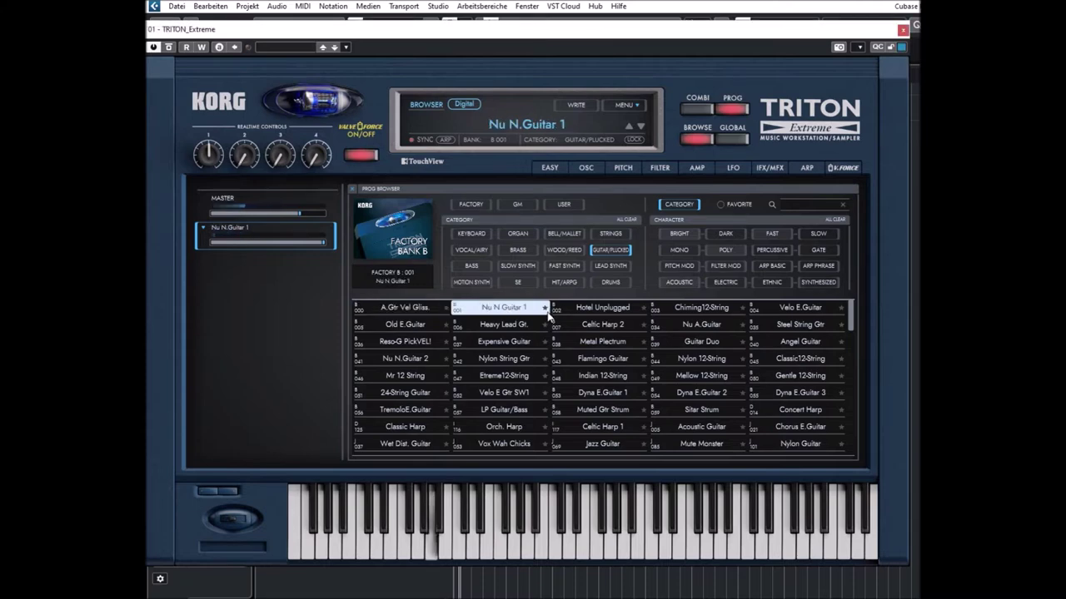
Step: Audition the Factory Bank B guitar programs Hotel Unplugged, Chiming12-String and Velo E.Guitar
click(611, 311)
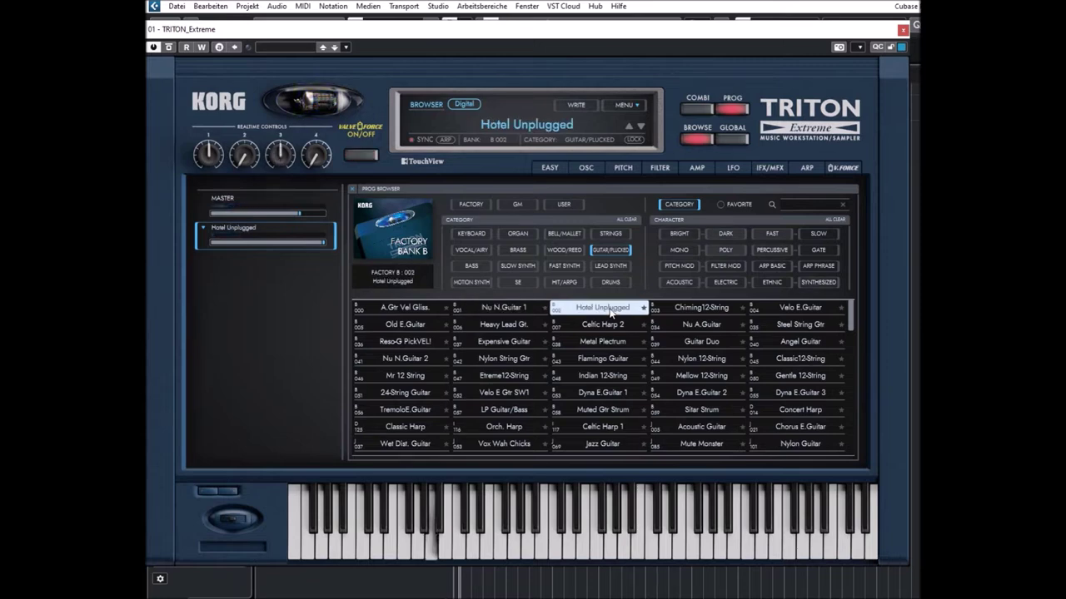
click(707, 314)
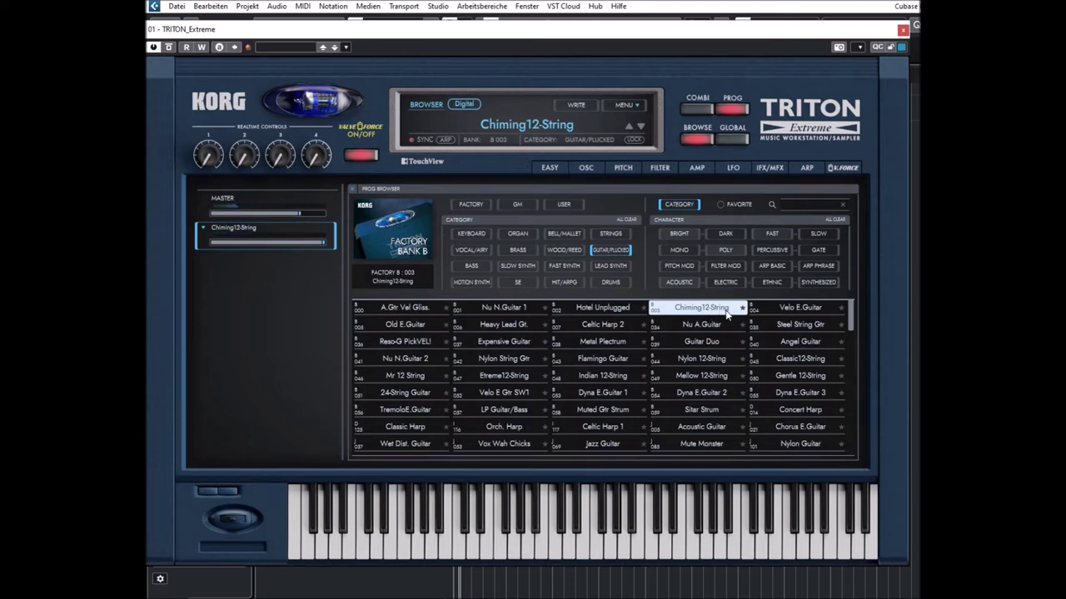
click(801, 311)
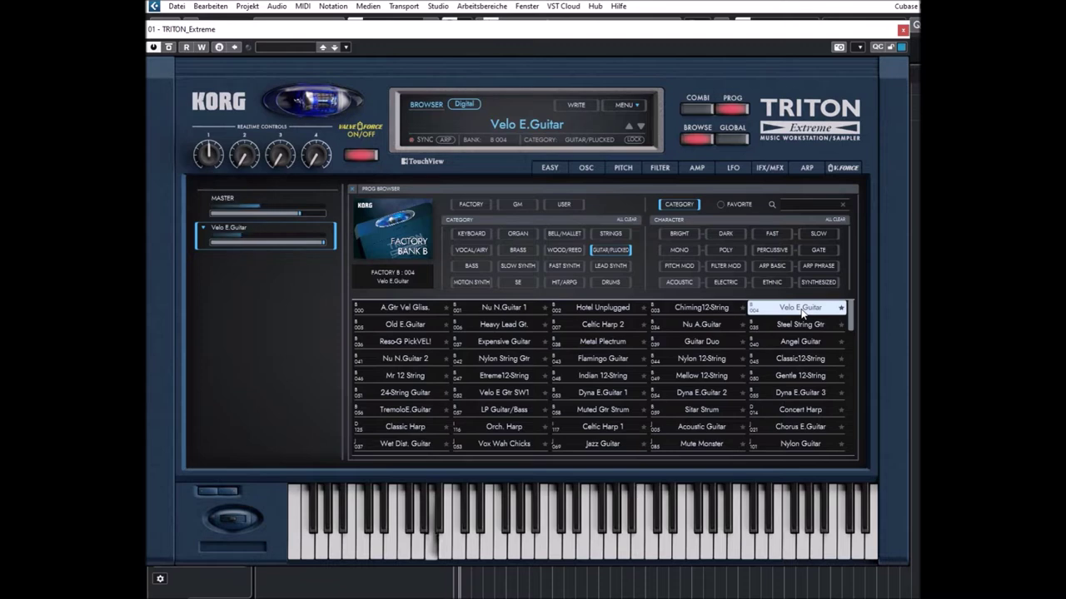
Step: Audition the programs Old E.Guitar, Heavy Lead Gt., Celtic Harp 2, Nu A.Guitar and Steel String Gtr one after another
click(407, 326)
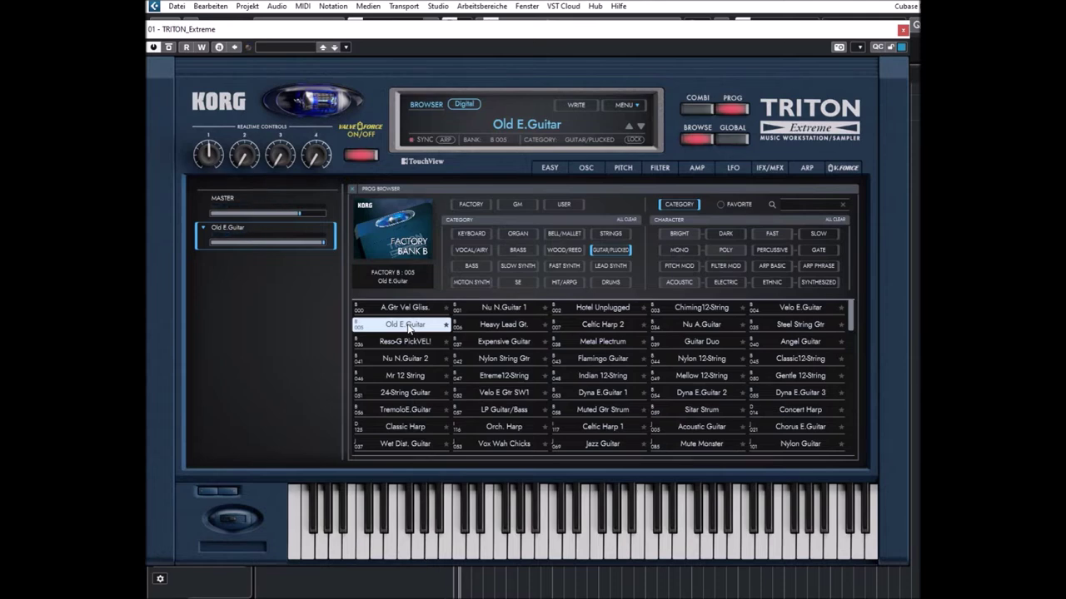
click(516, 328)
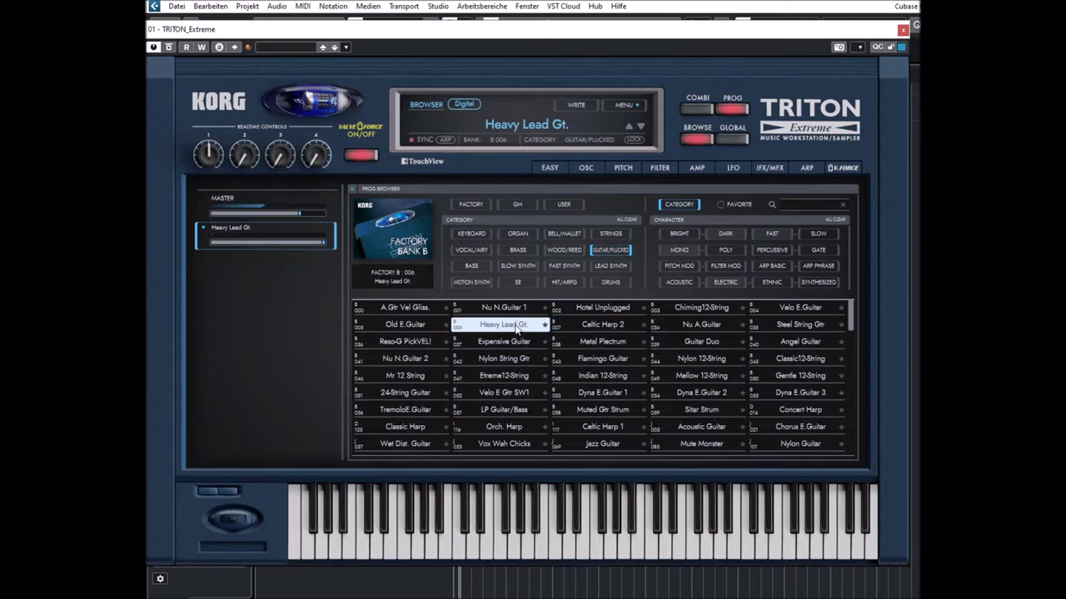
click(601, 324)
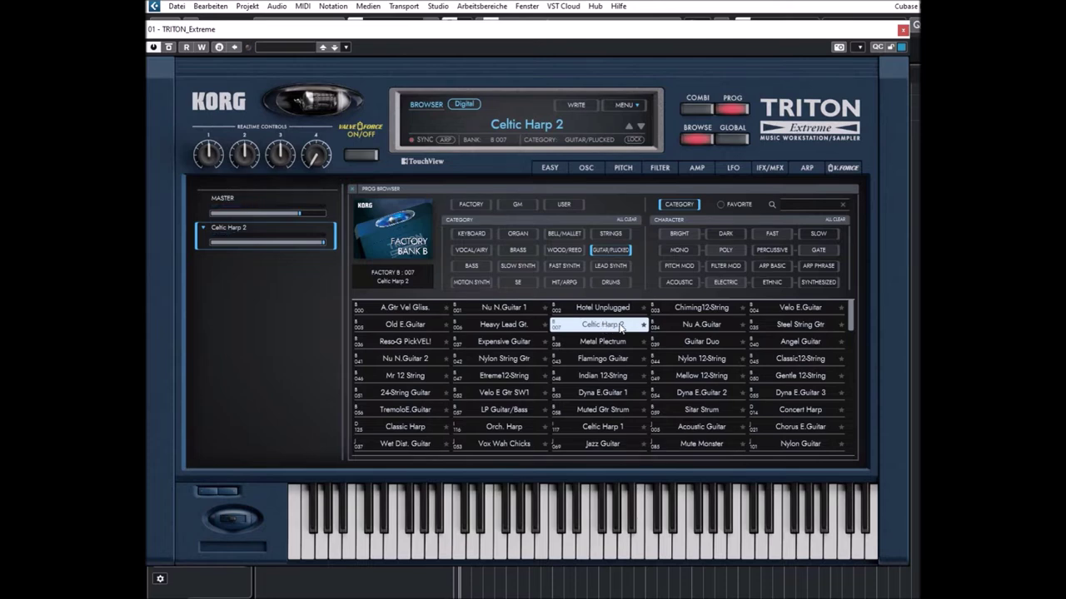
click(703, 326)
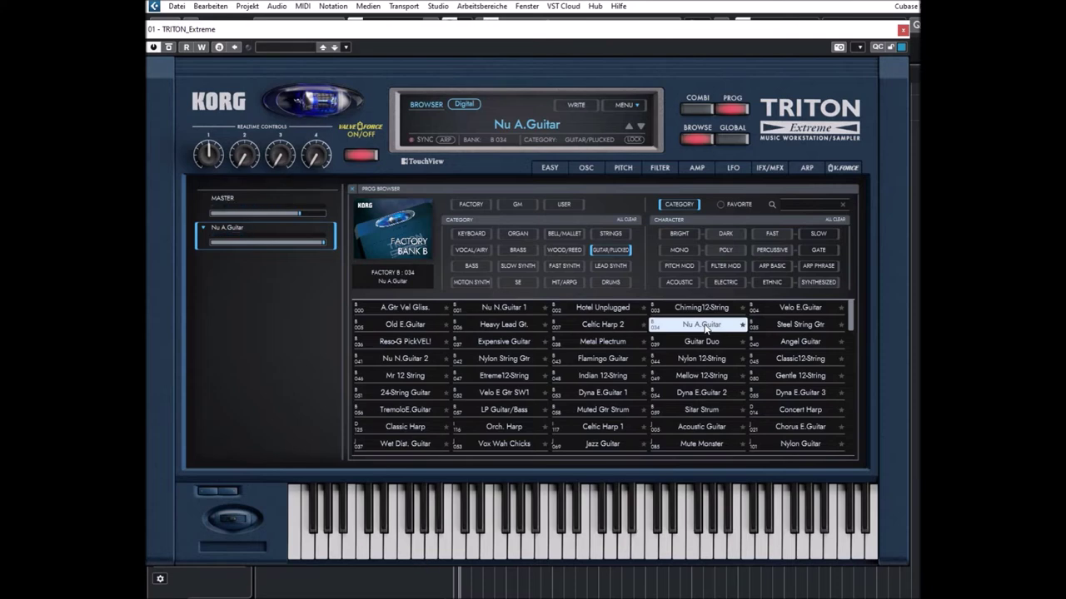
click(798, 326)
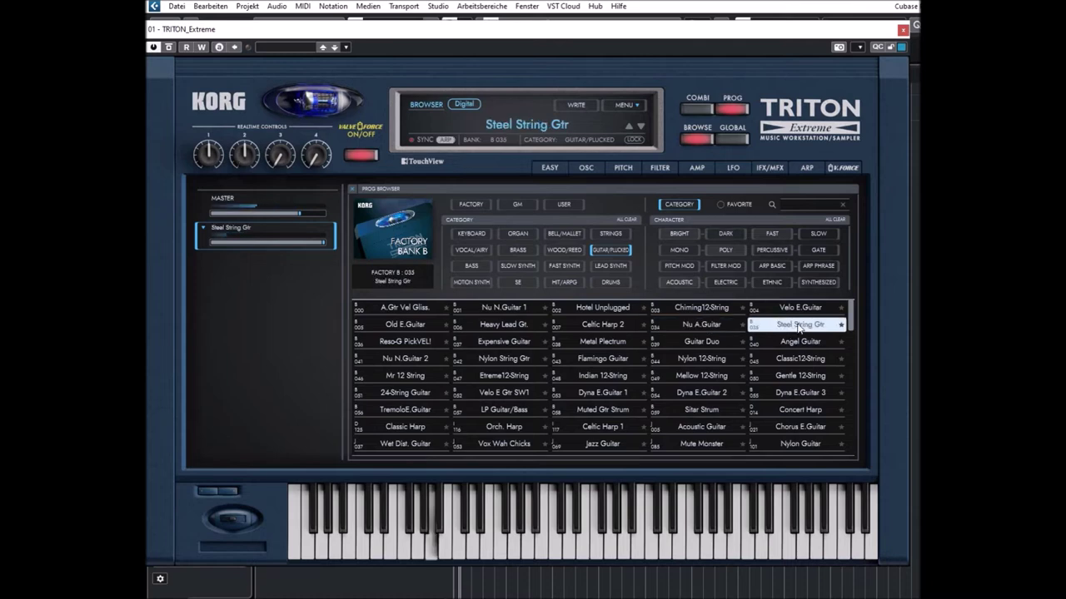
Step: Audition the programs Reso-G PickVEL!, Expensive Guitar, Metal Plectrum, Guitar Duo and Angel Guitar in sequence
click(405, 344)
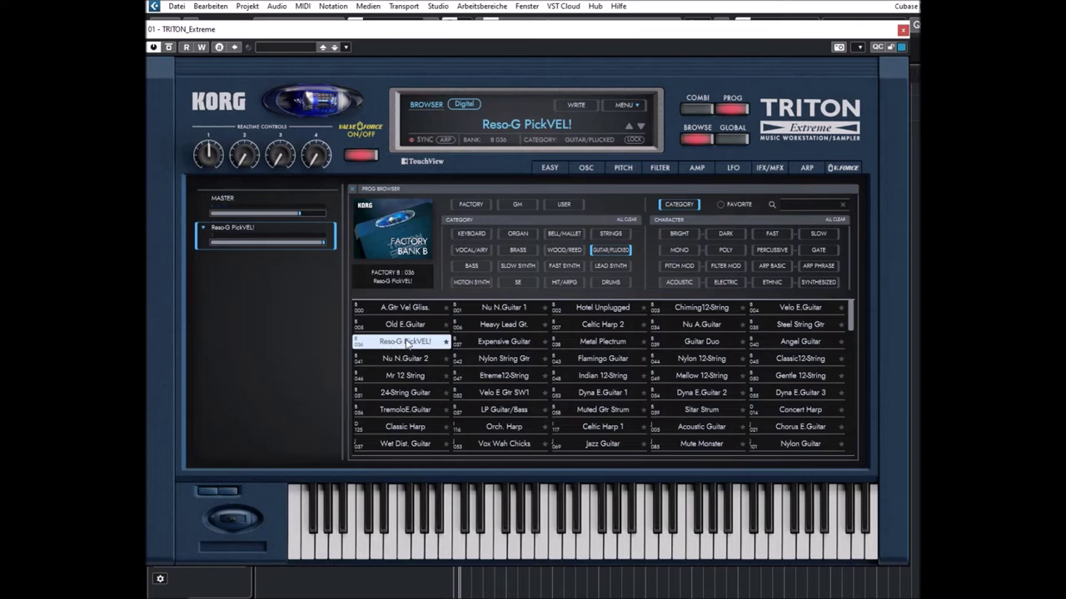
click(502, 343)
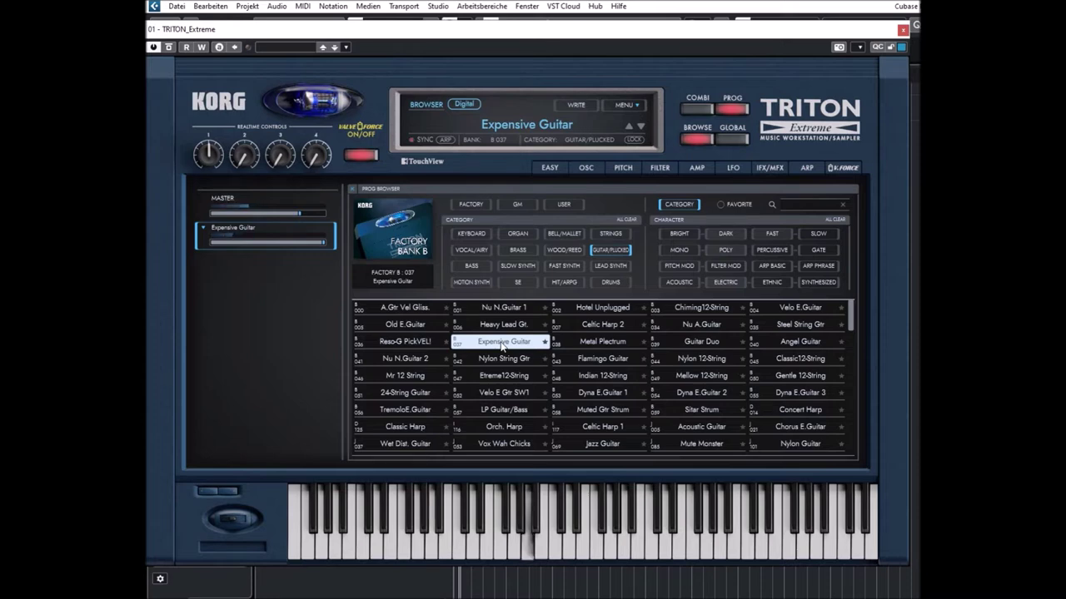
click(607, 347)
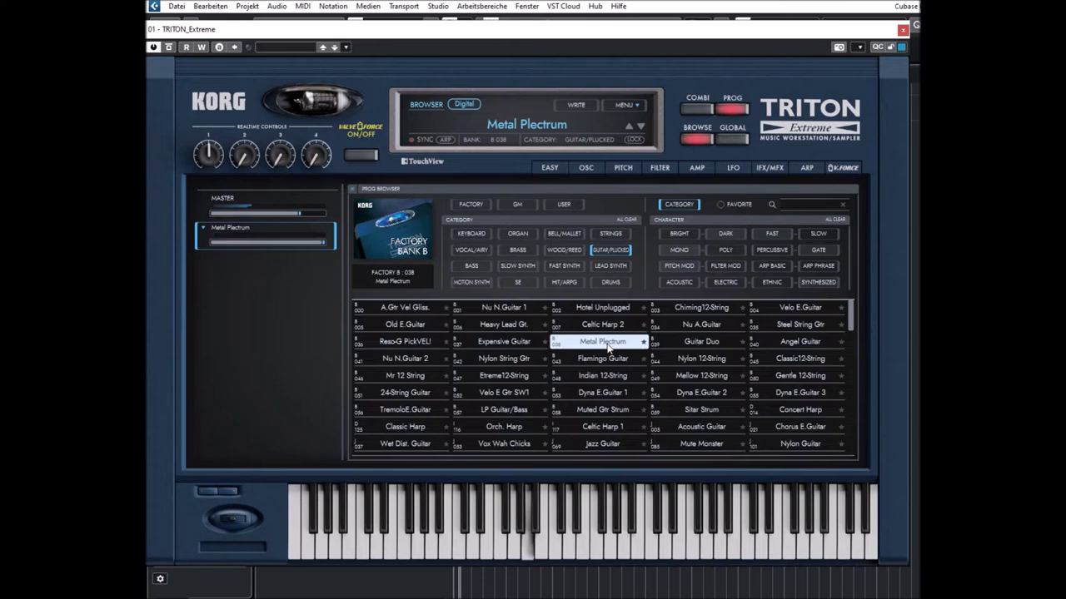
click(705, 344)
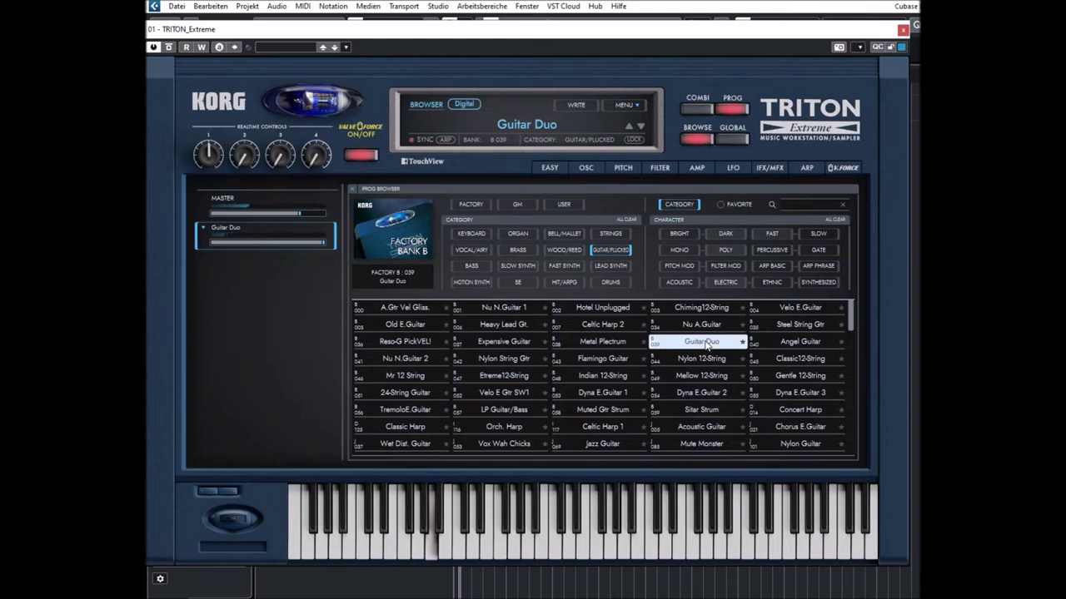
click(792, 341)
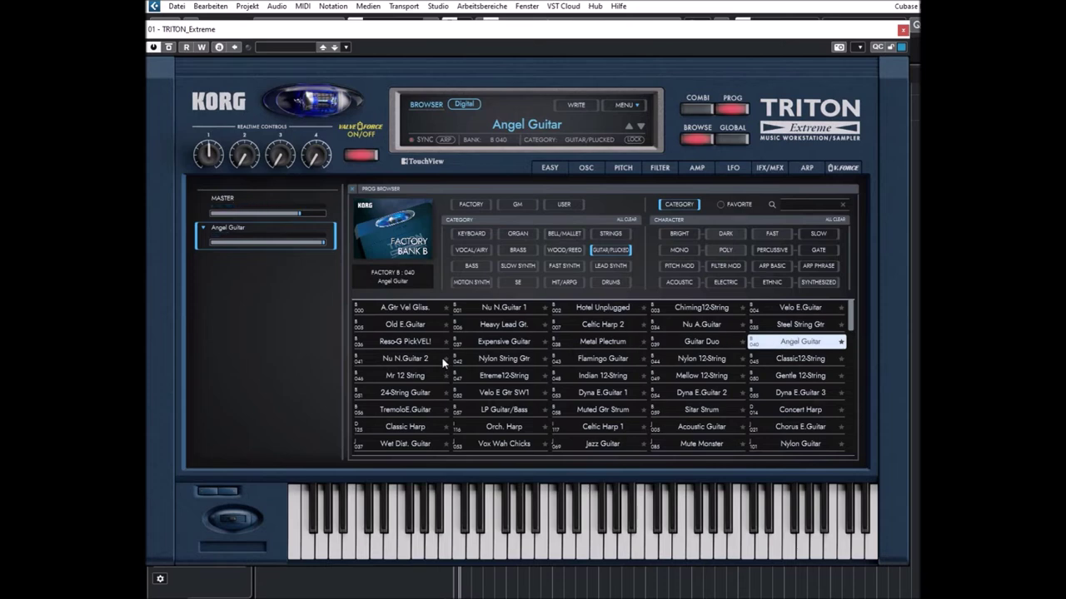
Step: Audition the programs Nu N.Guitar 2, Nylon String Gtr, Flamingo Guitar, Nylon 12-String and Classic12-String
click(407, 359)
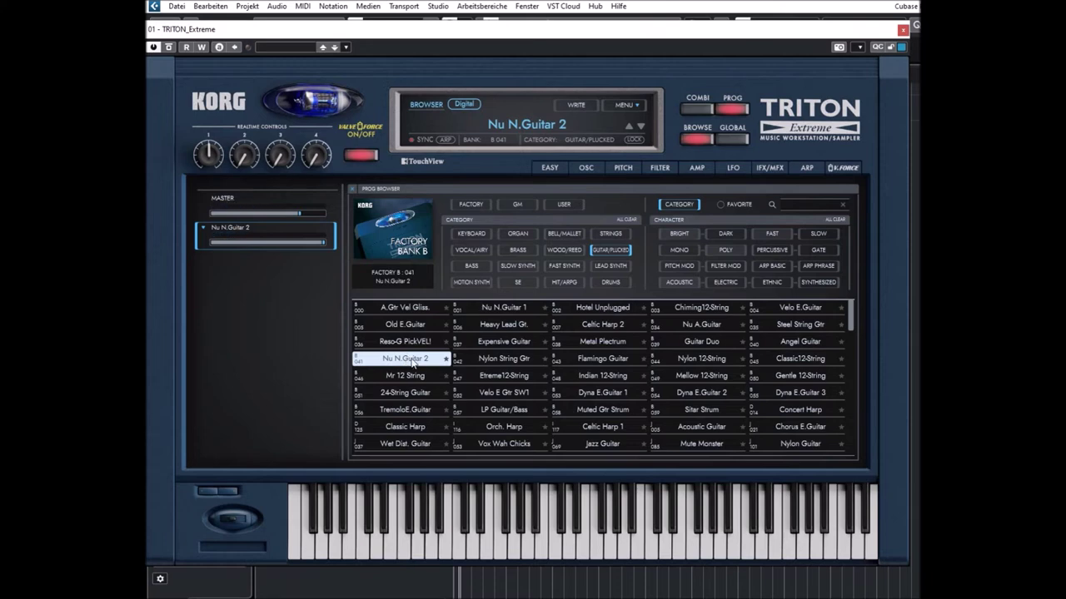
click(509, 364)
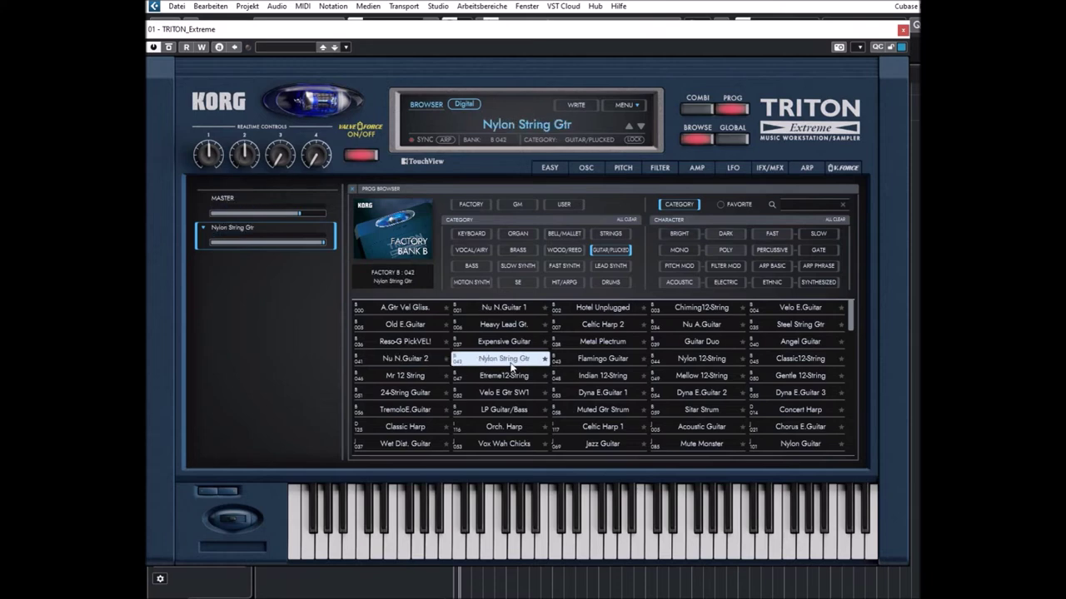
click(603, 360)
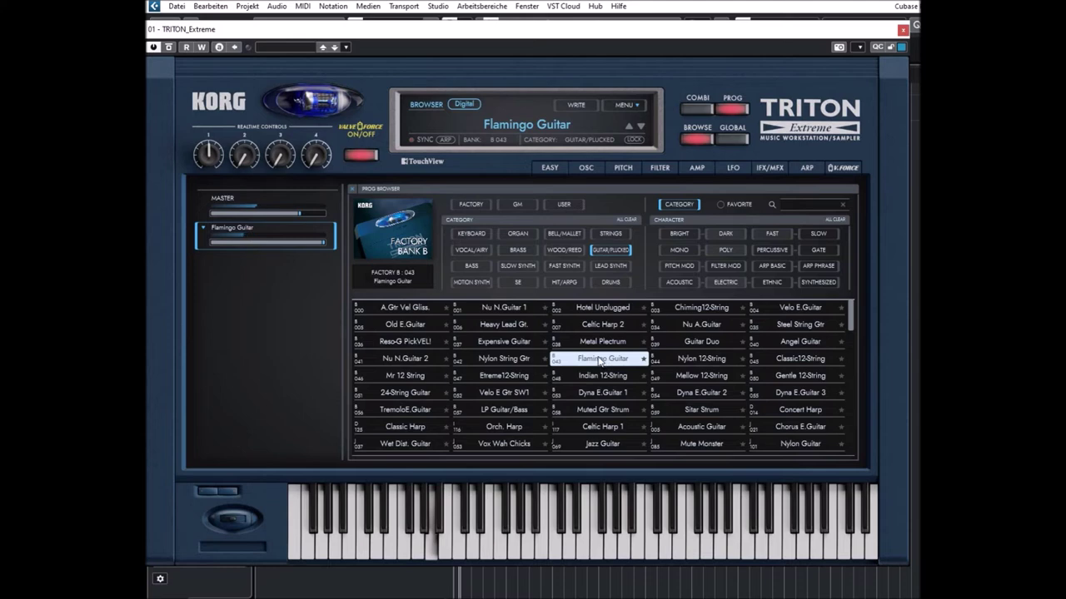
click(706, 360)
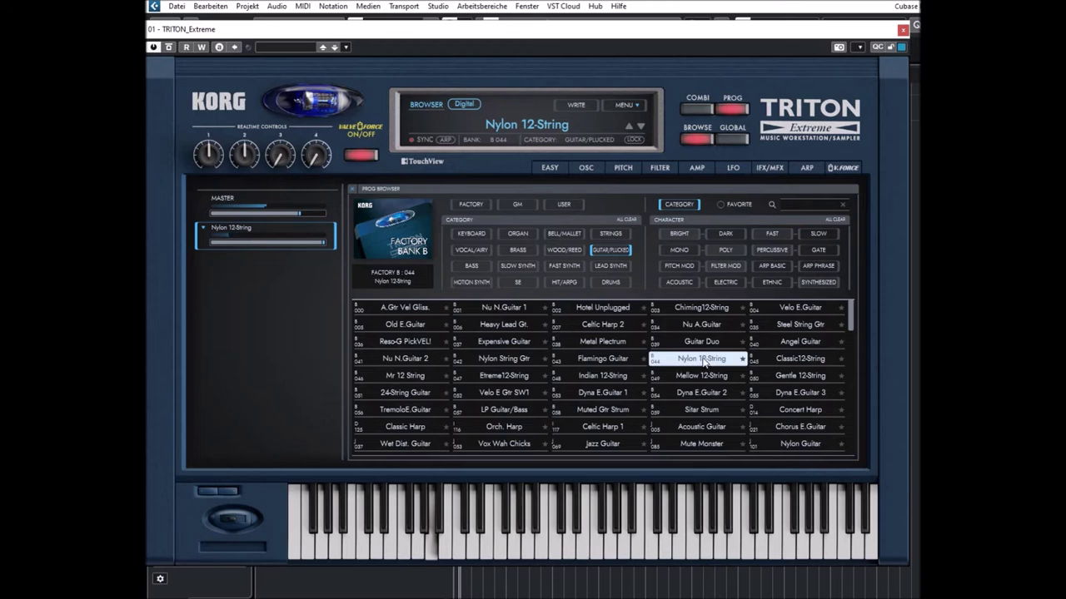
click(792, 363)
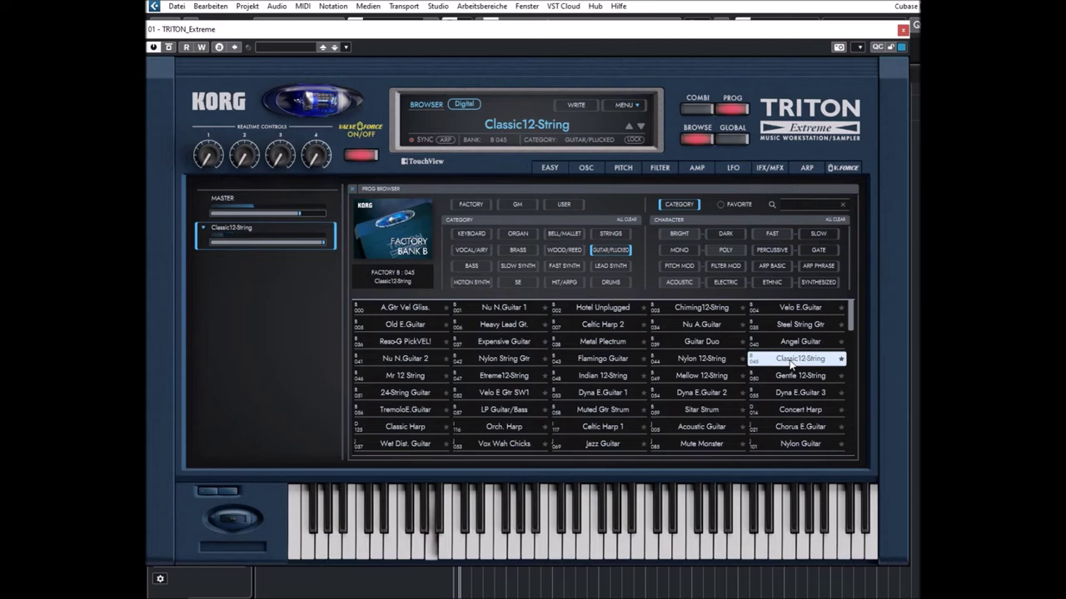
Step: Audition the Factory Bank J programs Wet Dist. Guitar, Vox Wah Chicks, Jazz Guitar, Mute Monster and Nylon Guitar
scroll(790, 364, down, 5)
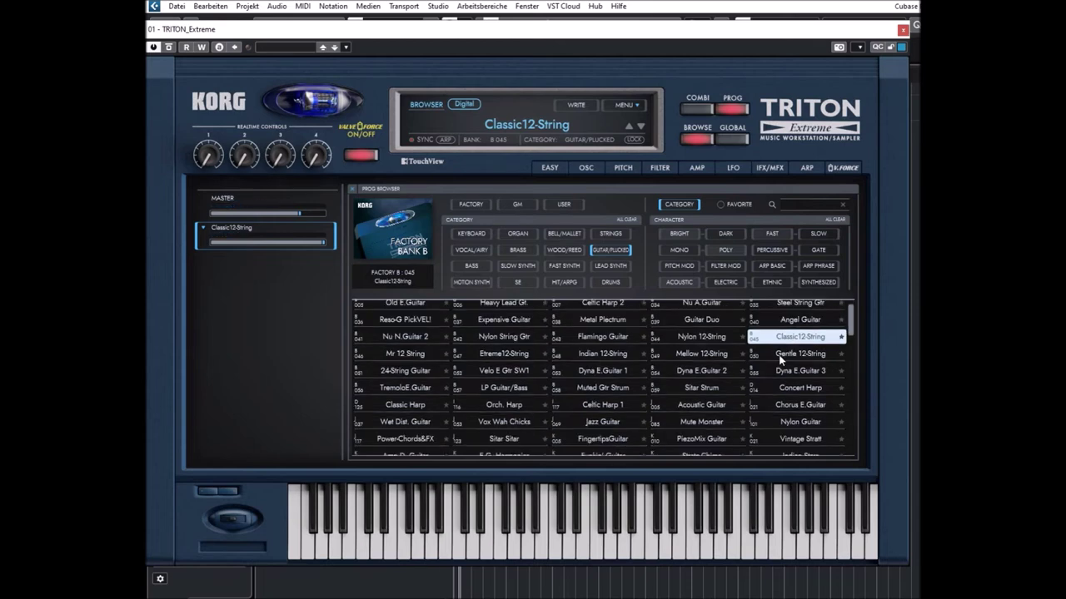
click(416, 338)
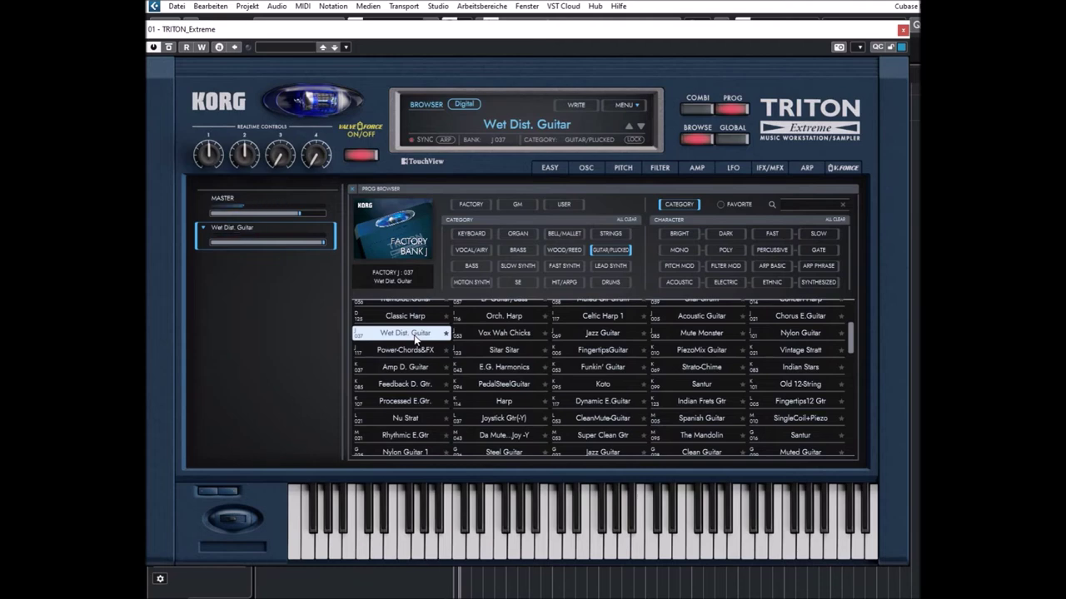
click(505, 336)
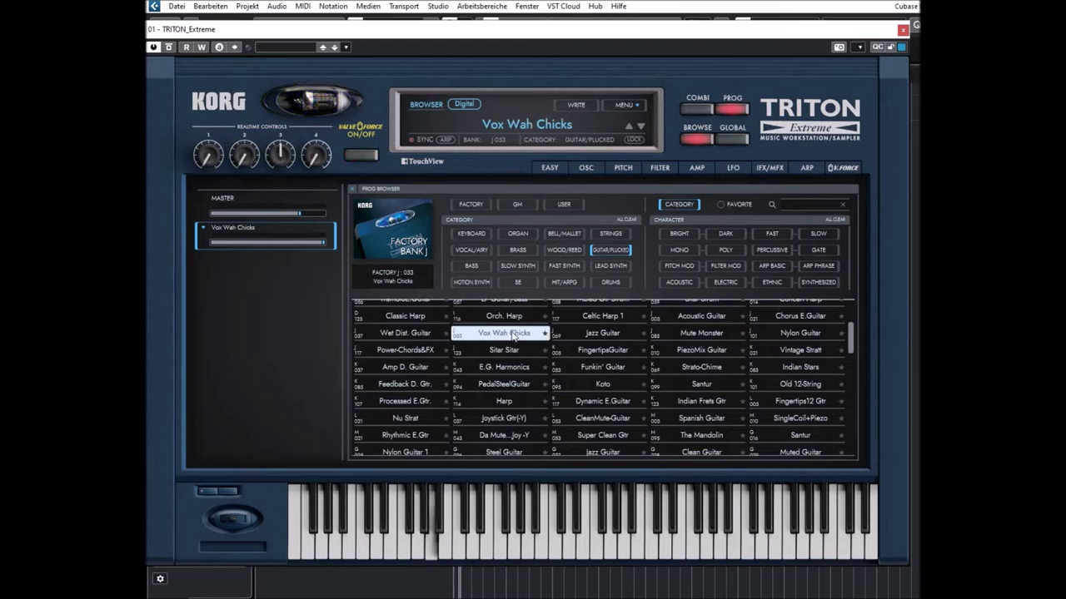
click(589, 337)
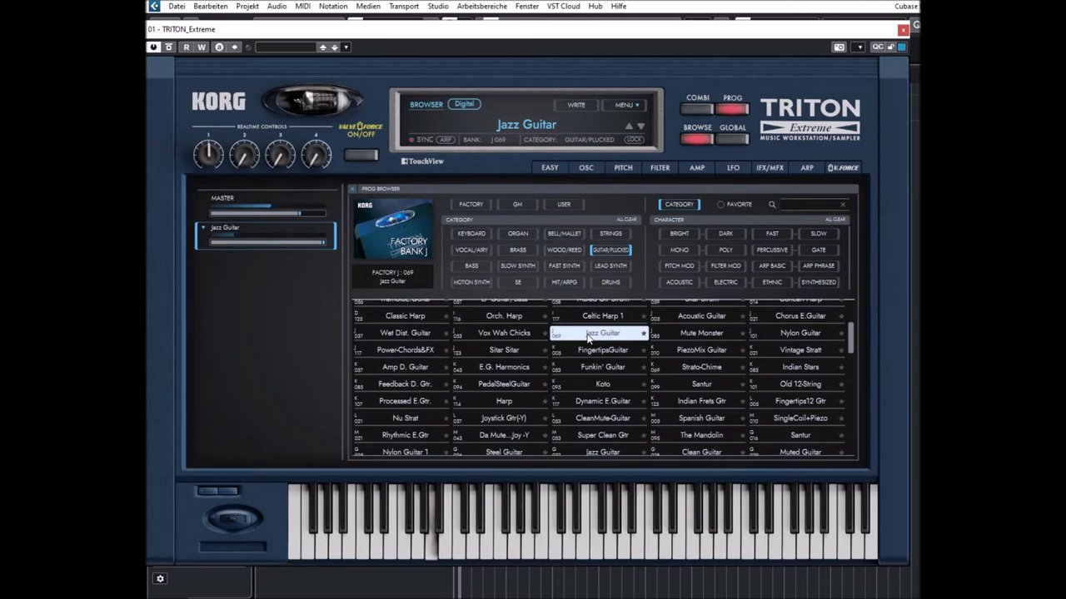
click(705, 337)
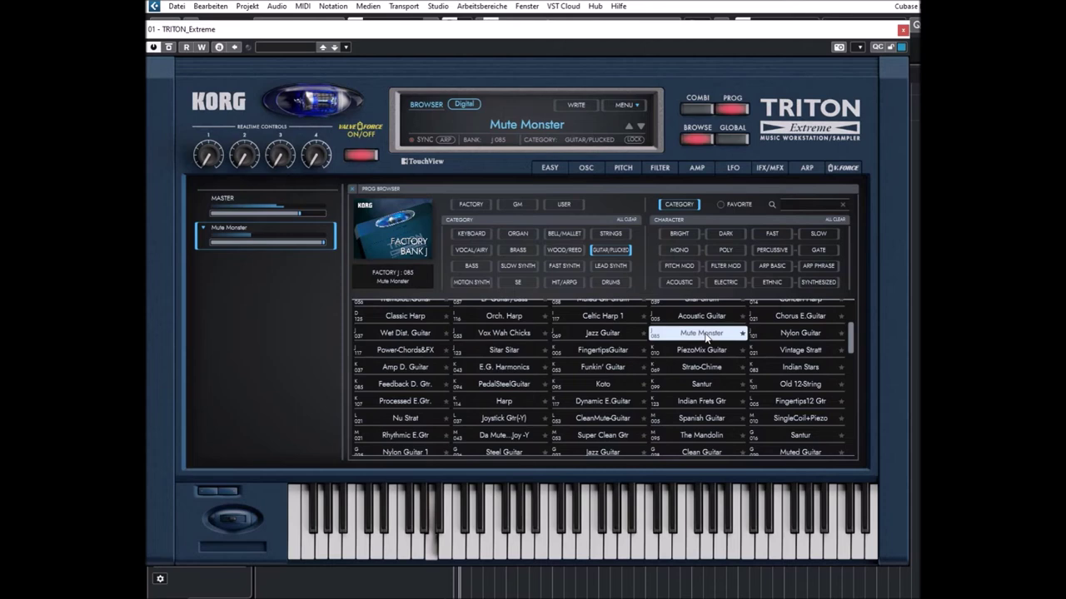
click(800, 335)
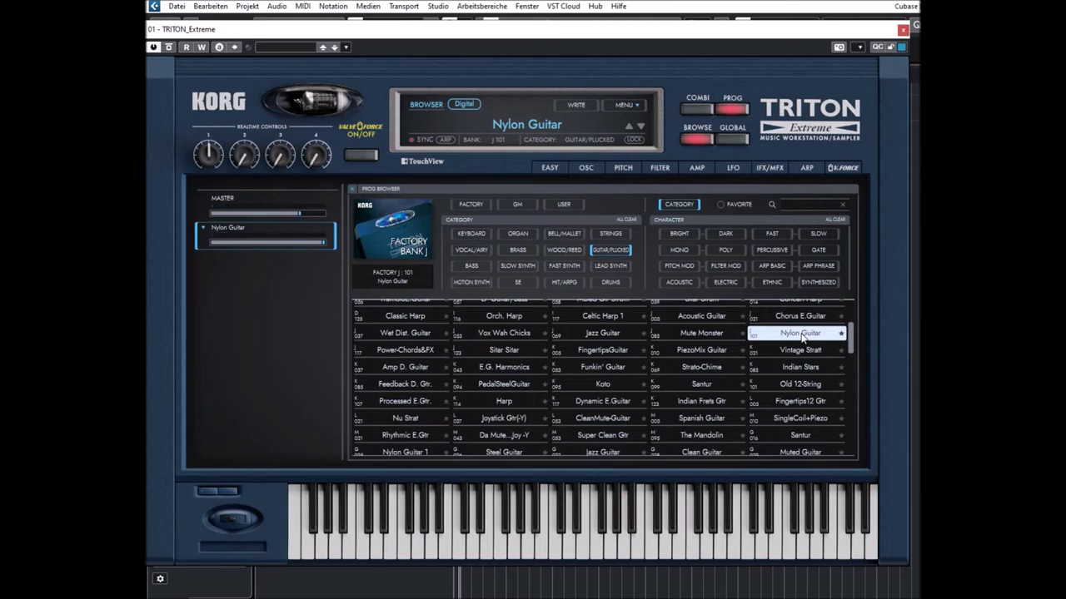
Step: Audition the Factory Bank K programs Feedback D. Gtr., PedalSteelGuitar, Funkin' Guitar, Indian Stars and Strato-Chime
click(402, 386)
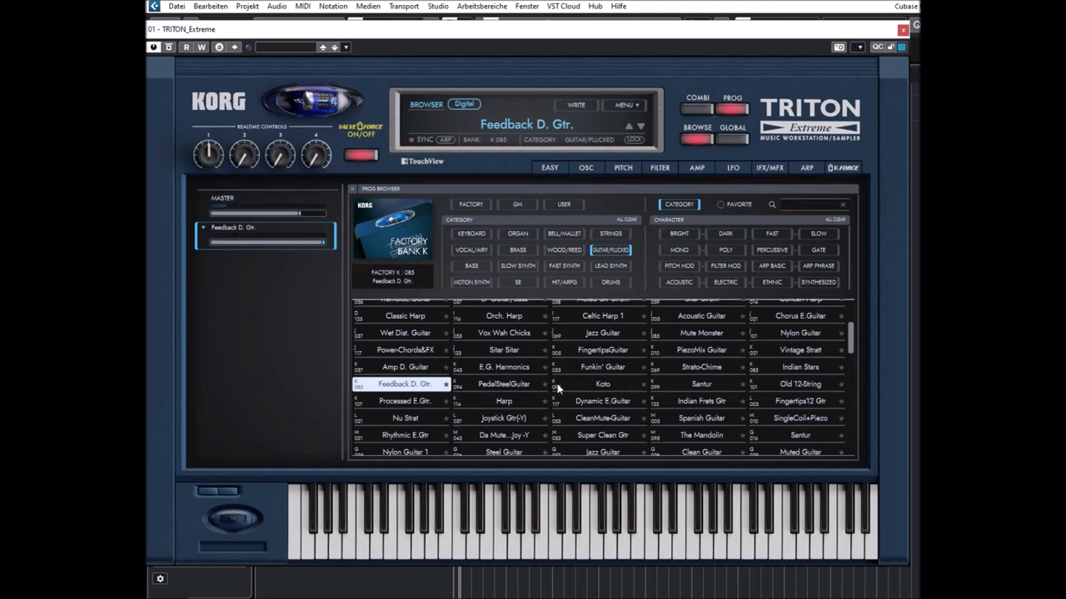
click(507, 385)
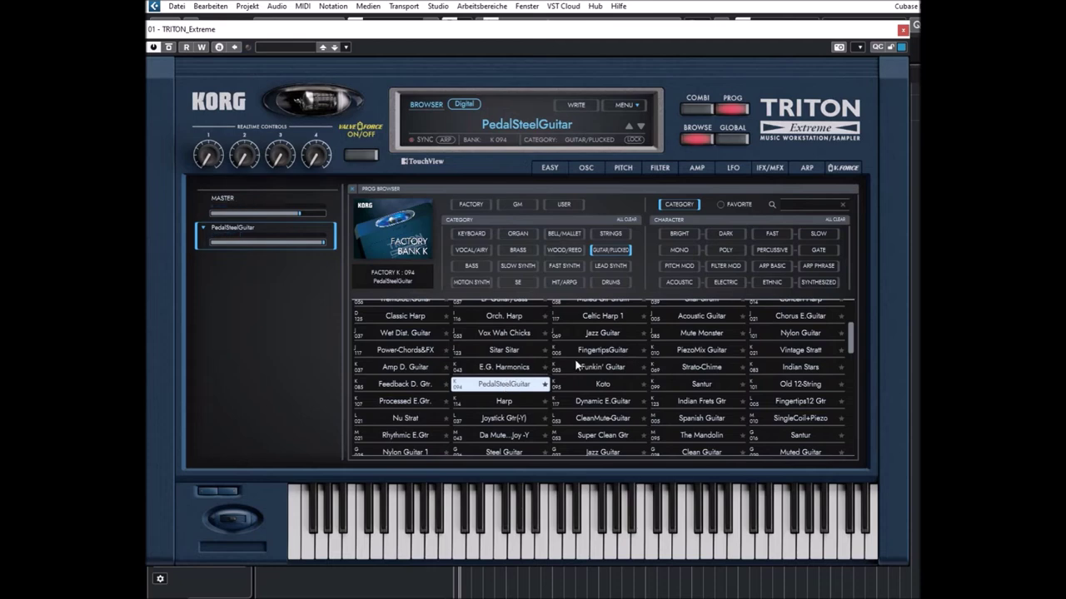
click(599, 369)
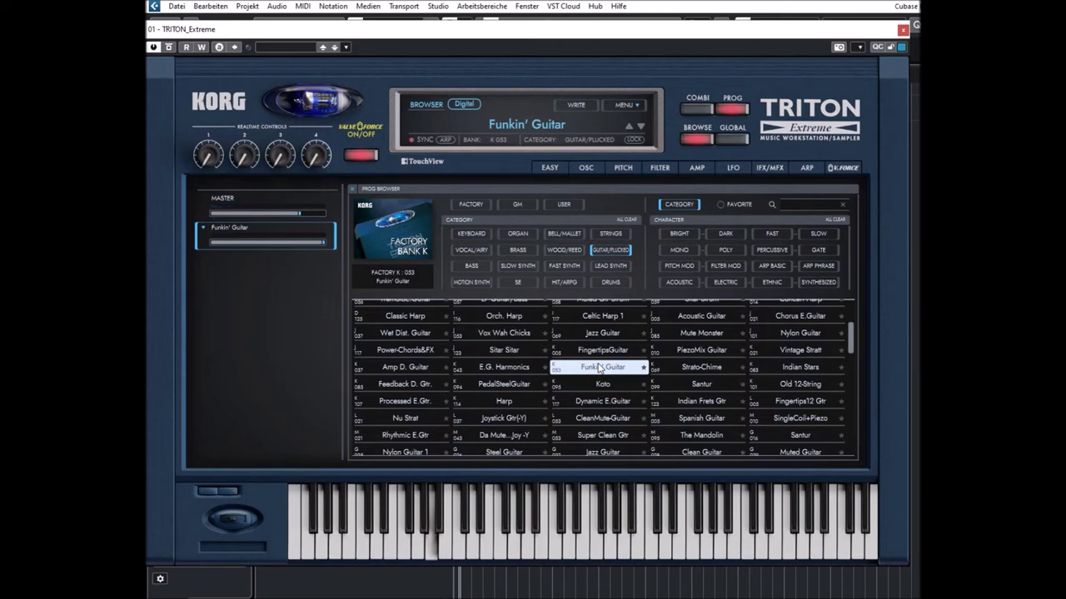
click(812, 369)
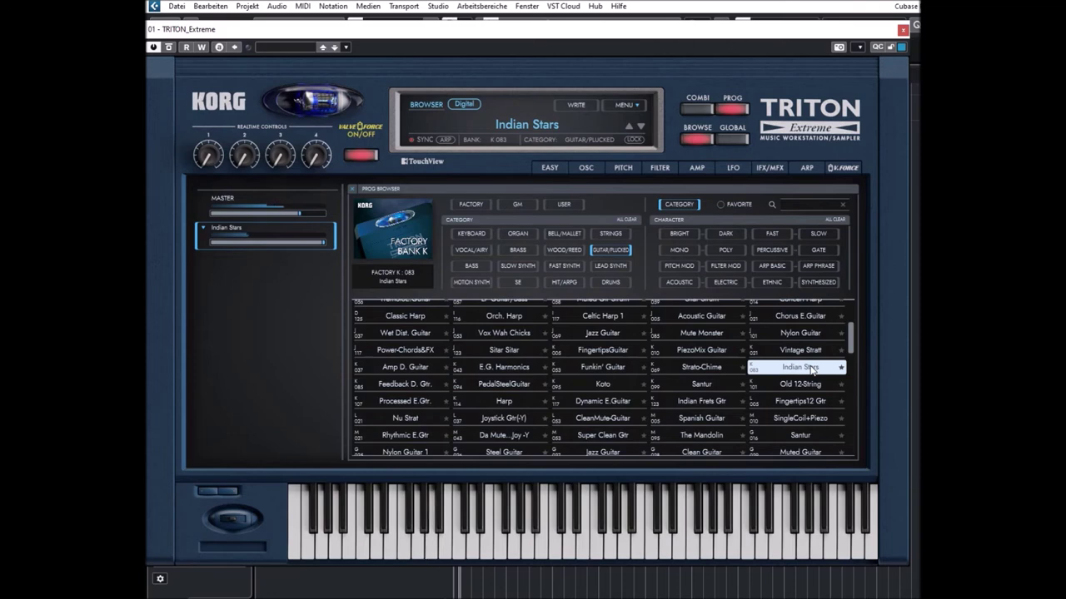
click(696, 369)
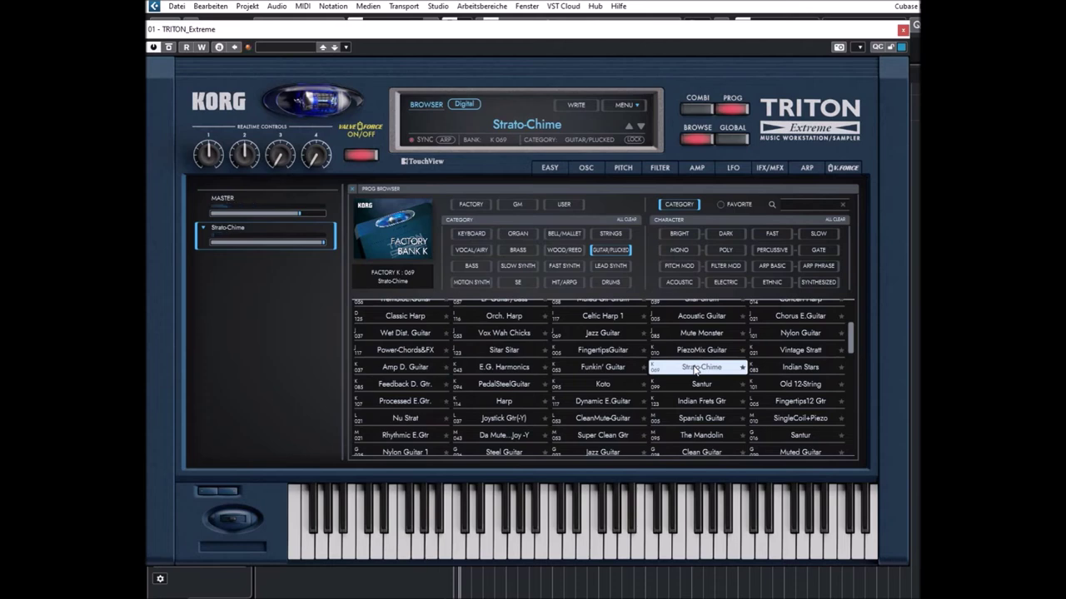
Step: Audition Indian Frets Gtr and Old 12-String from Factory Bank K and SingleCoil+Piezo from Bank M
click(694, 403)
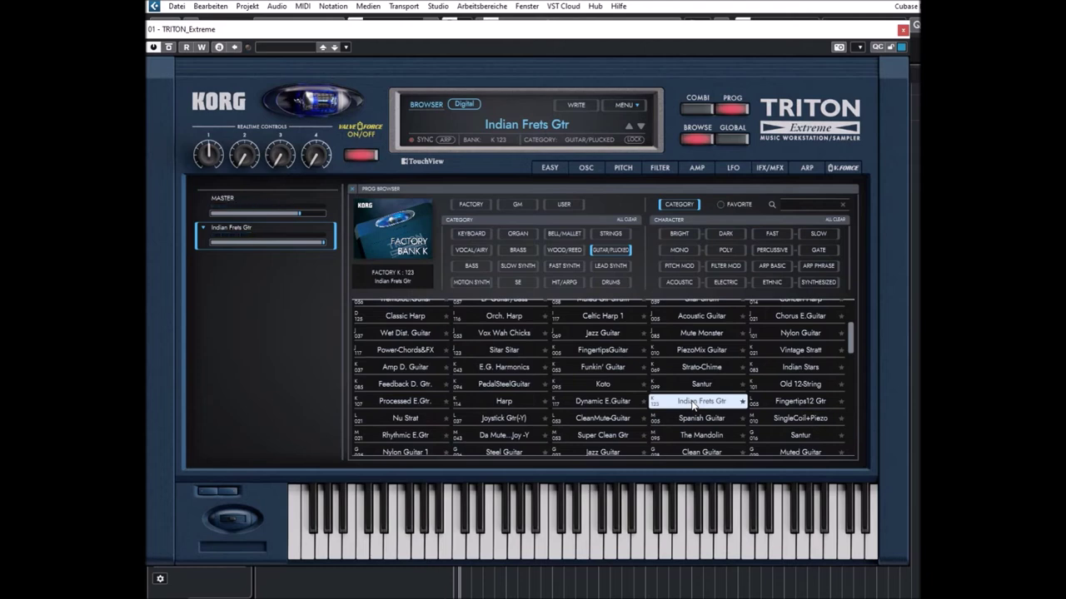
click(782, 388)
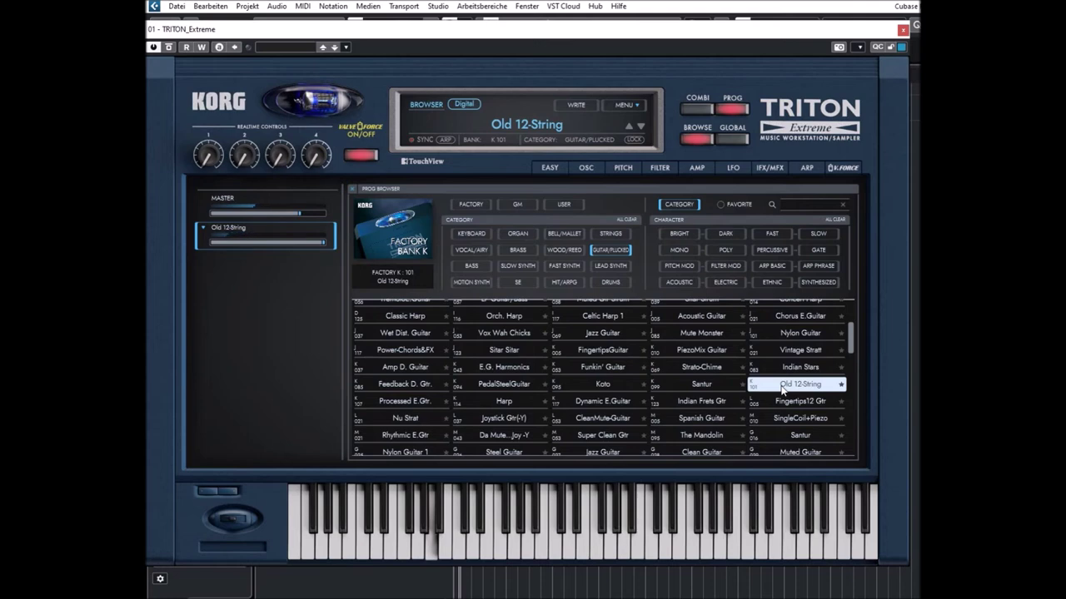
click(774, 420)
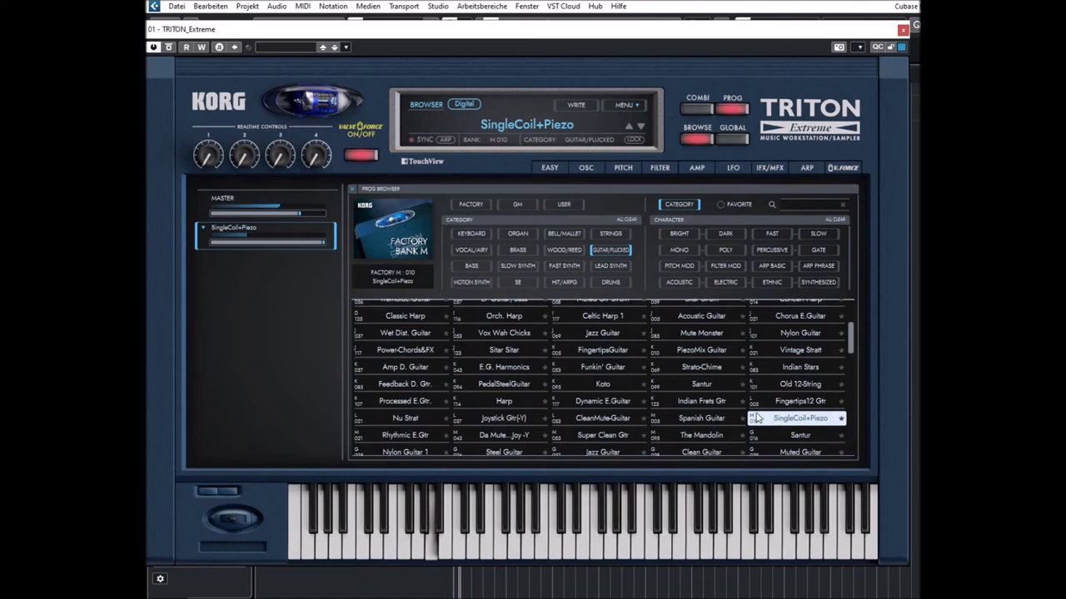
Step: Audition the Factory Bank M programs Rhythmic E.Gtr and Da Mute...Joy -Y
scroll(601, 355, down, 3)
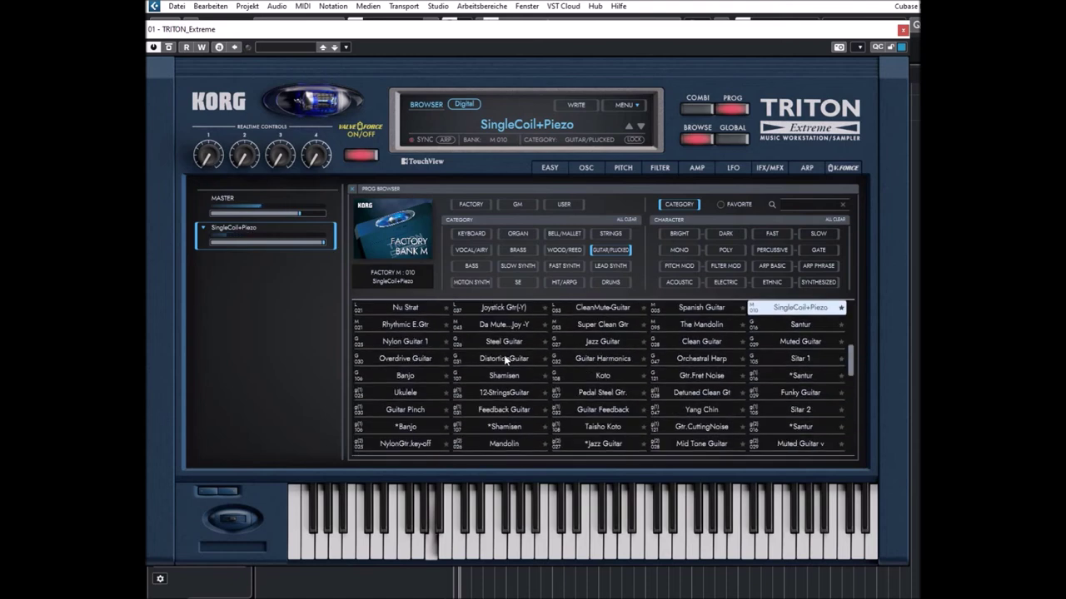
click(399, 327)
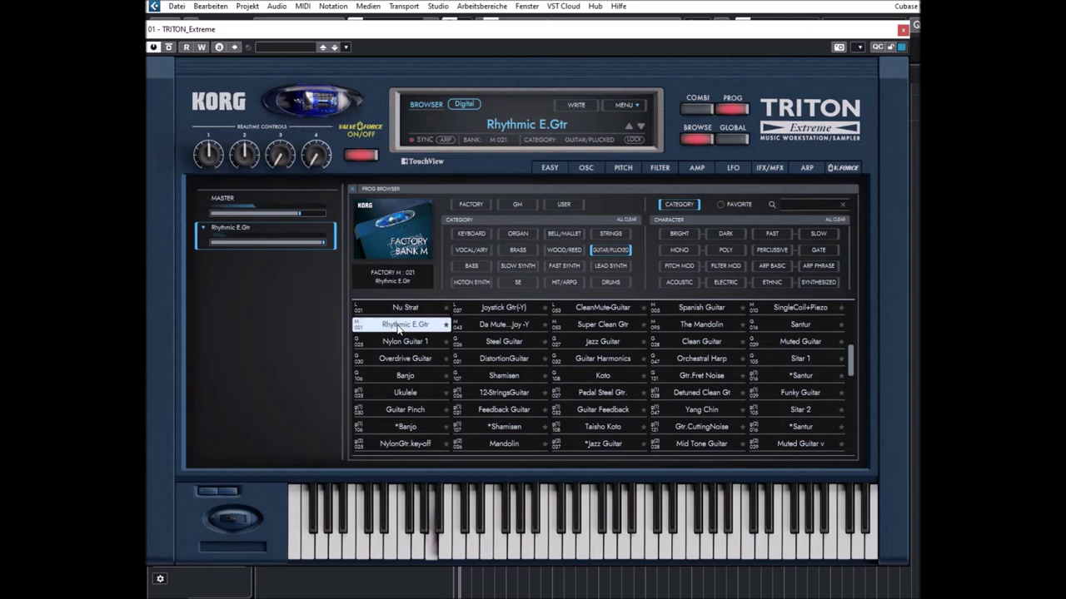
click(500, 329)
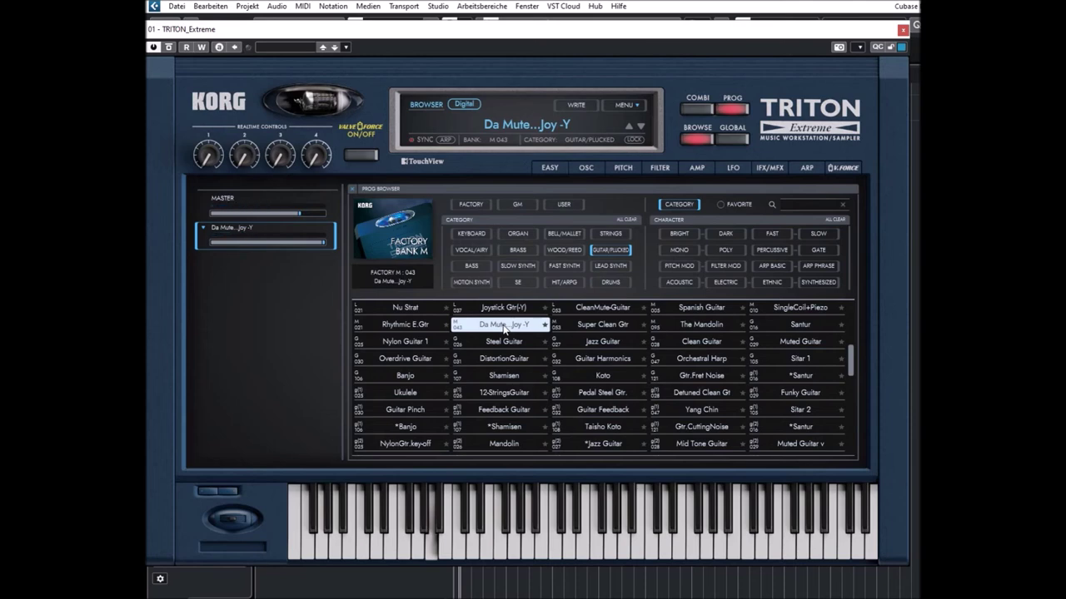
Step: Review the effect settings of Da Mute...Joy -Y, covering MFX 2, MFX 1, the insert effects and the routing, with the MFX 2 reverb switched off
click(769, 168)
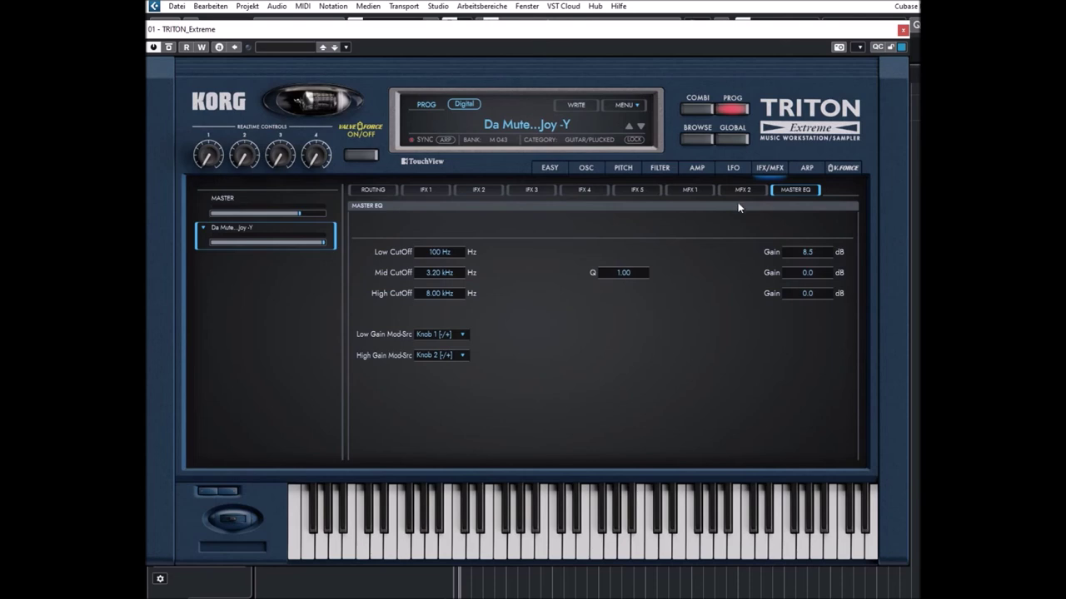
click(745, 190)
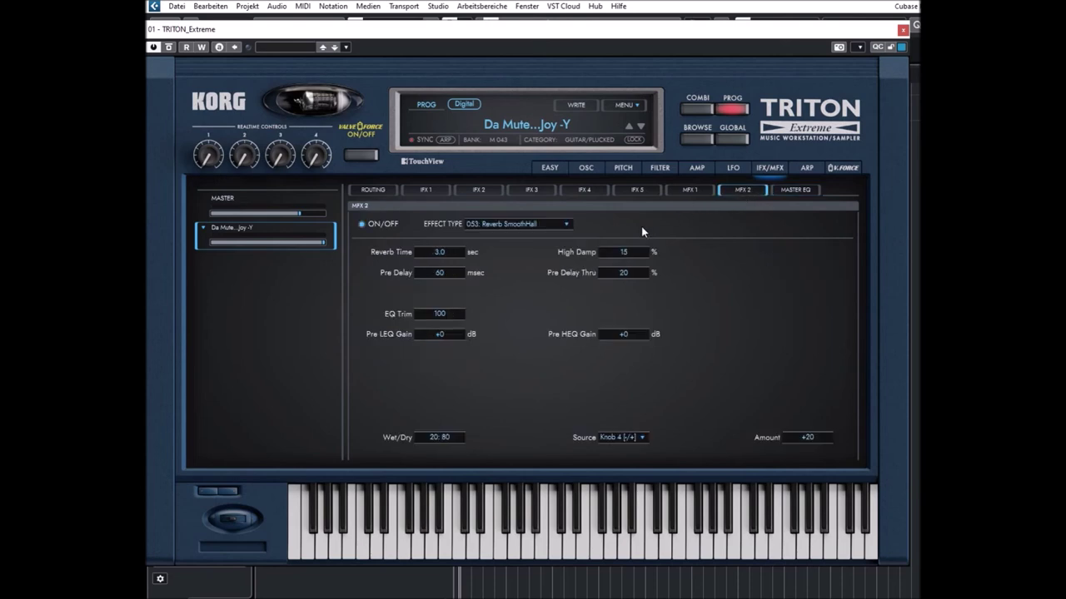
click(689, 191)
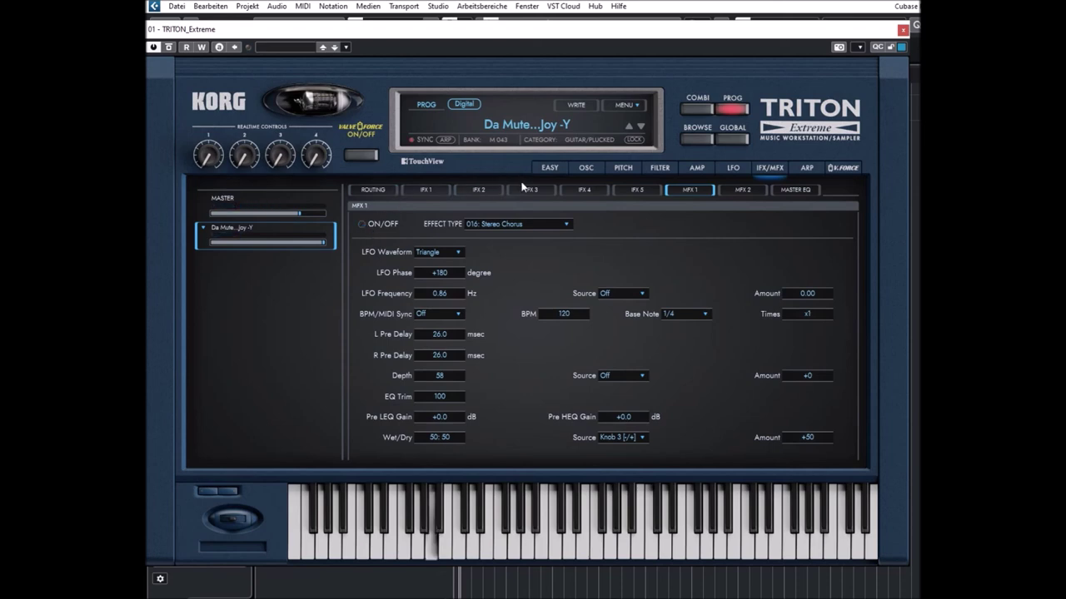
click(637, 191)
click(535, 191)
click(380, 192)
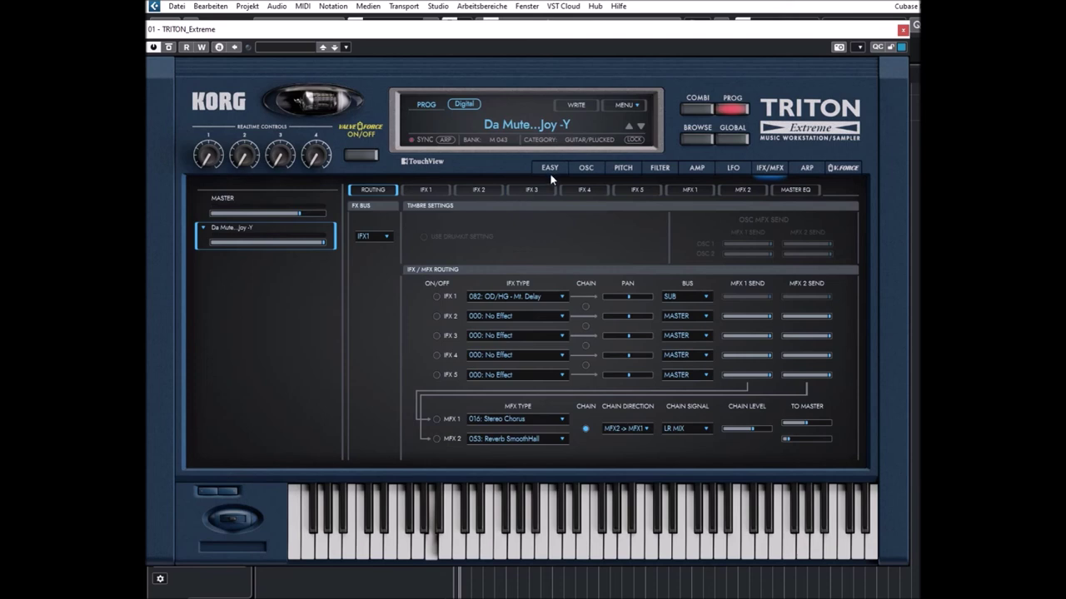
Step: Return to the program browser and audition Super Clean Gtr and The Mandolin from Factory Bank M and Santur from Bank GM
click(691, 138)
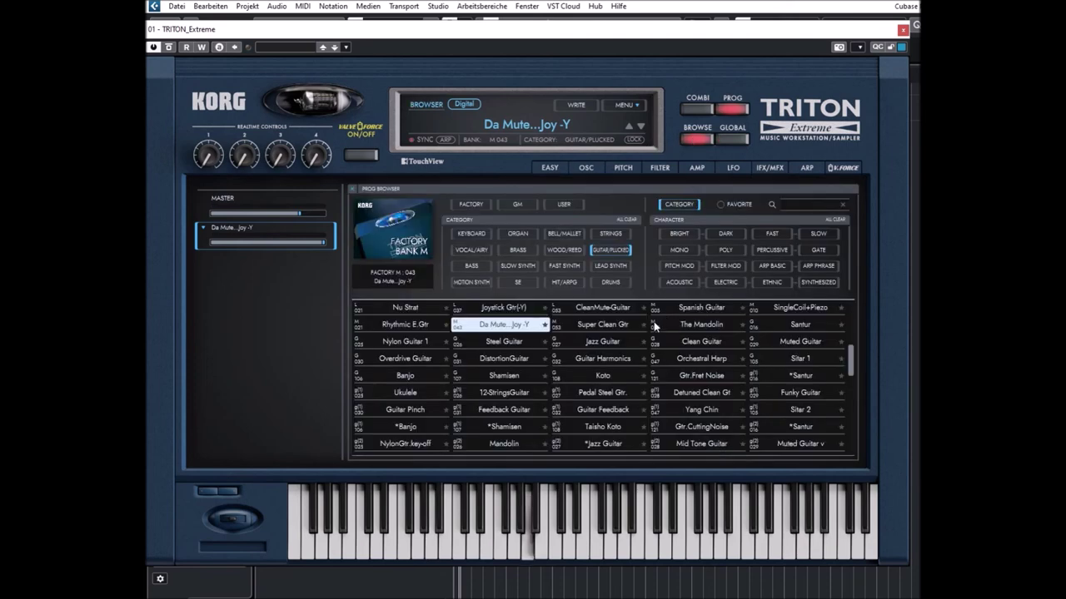
click(612, 323)
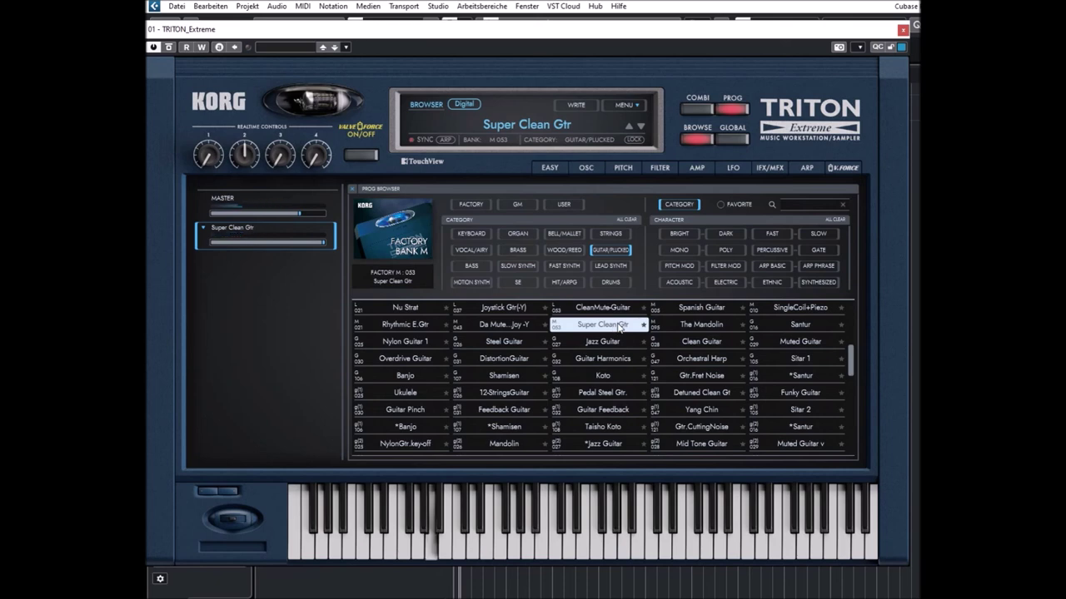
click(704, 329)
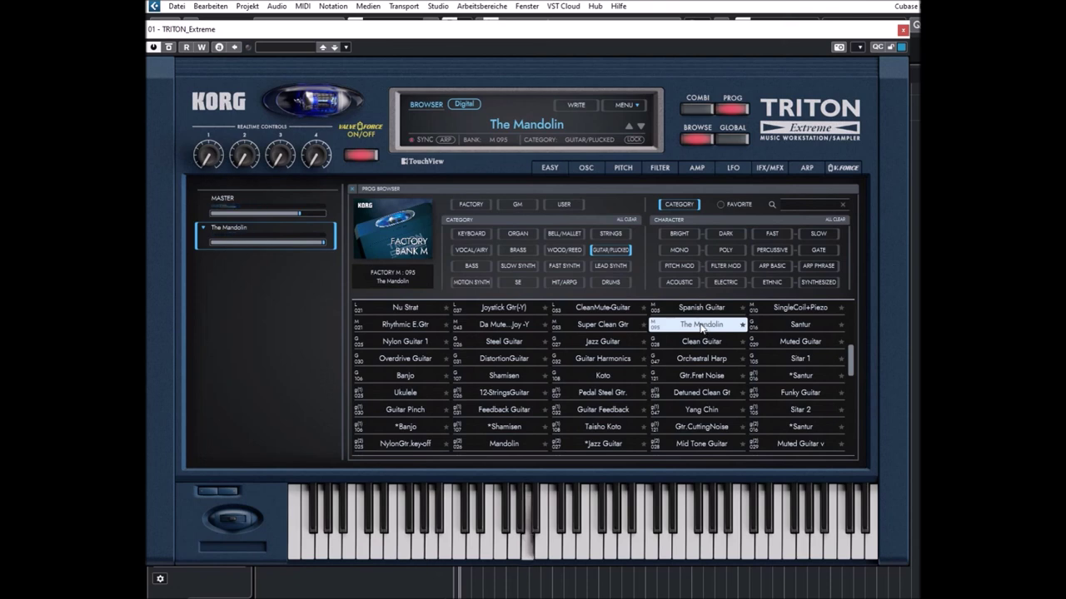
click(795, 329)
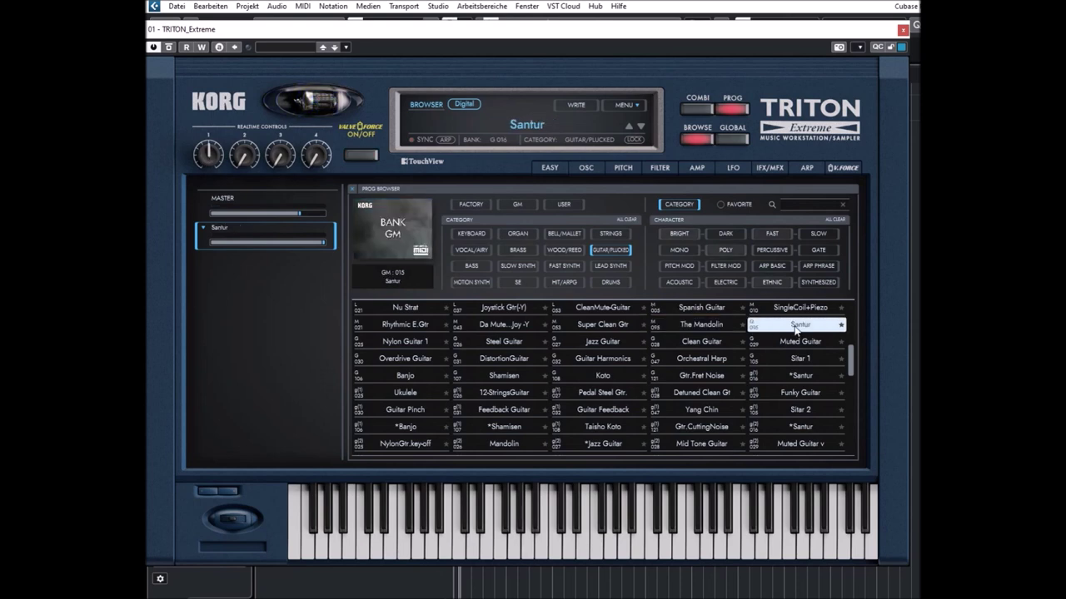